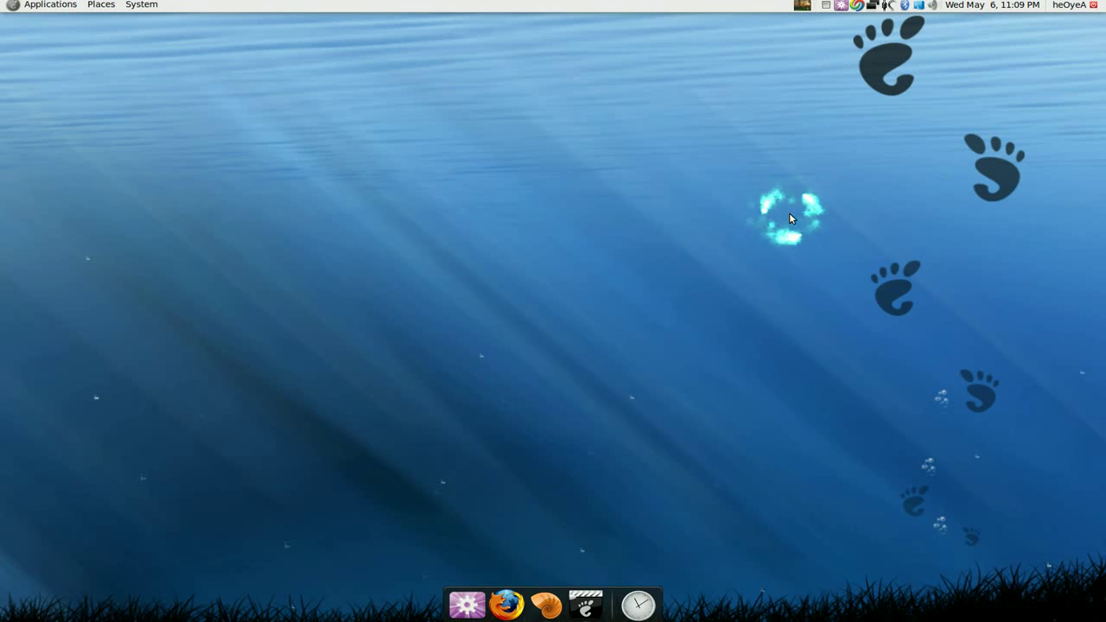
Open the applications menu editor and close it again
{"action": "right_click", "coordinate": [35, 7]}
{"action": "left_click", "coordinate": [52, 33]}
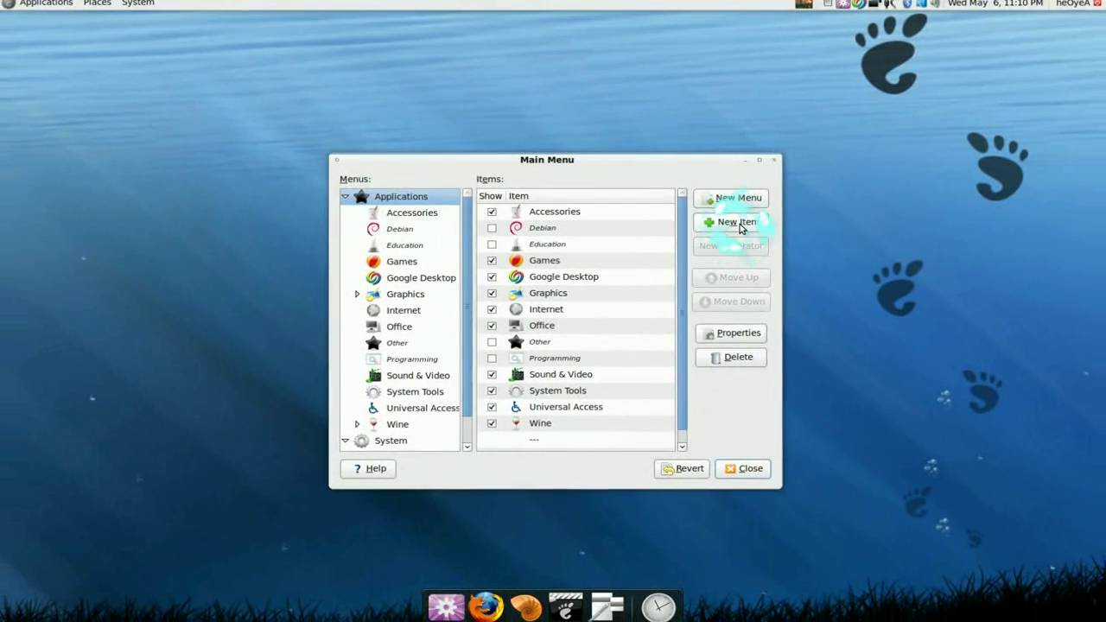
{"action": "left_click", "coordinate": [772, 162]}
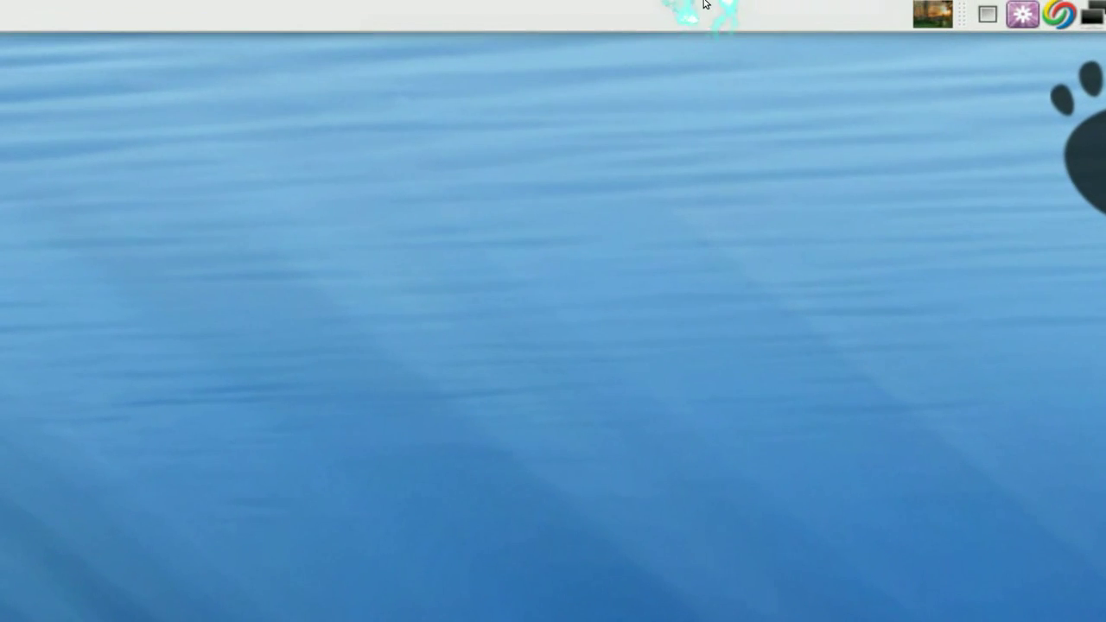
Start a new Custom Application Launcher from the panel's Add to Panel list
{"action": "right_click", "coordinate": [702, 6]}
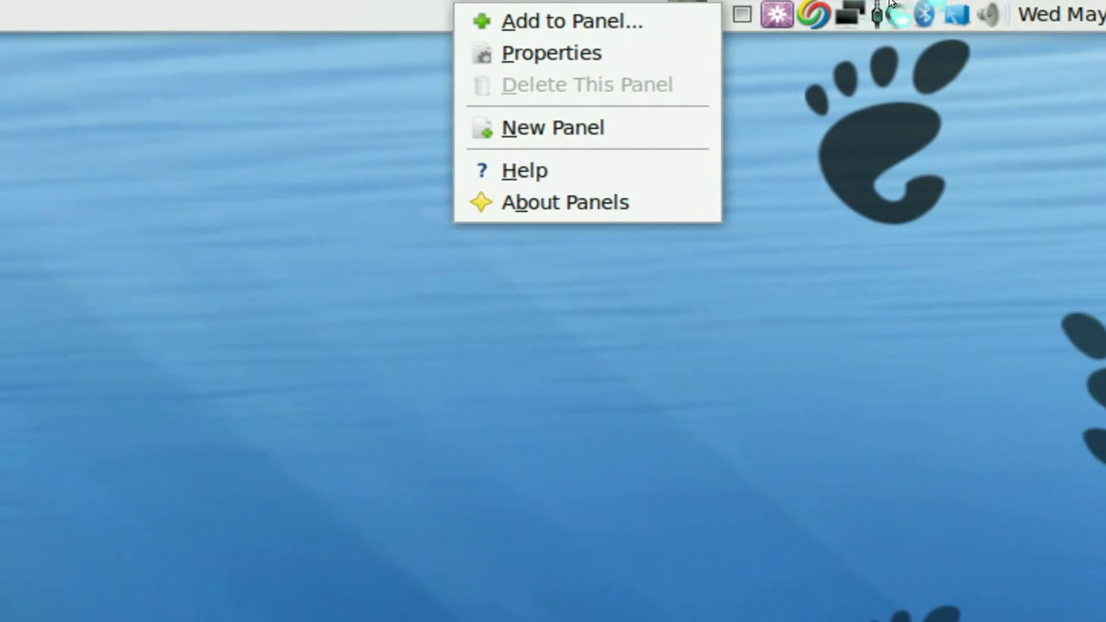
{"action": "left_click", "coordinate": [800, 7]}
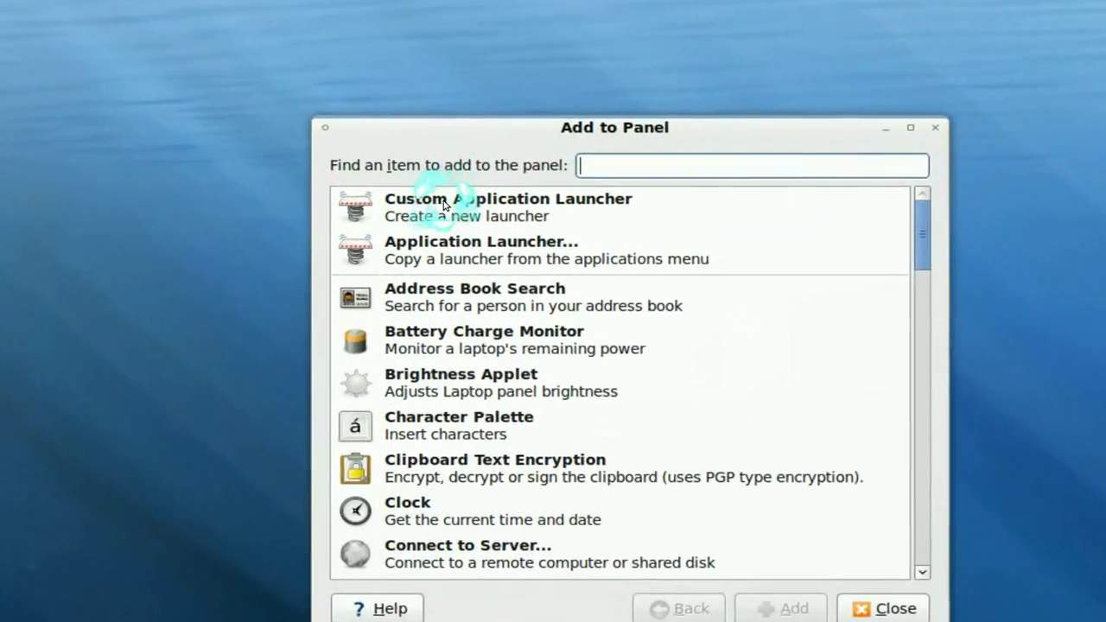
{"action": "left_click", "coordinate": [443, 204]}
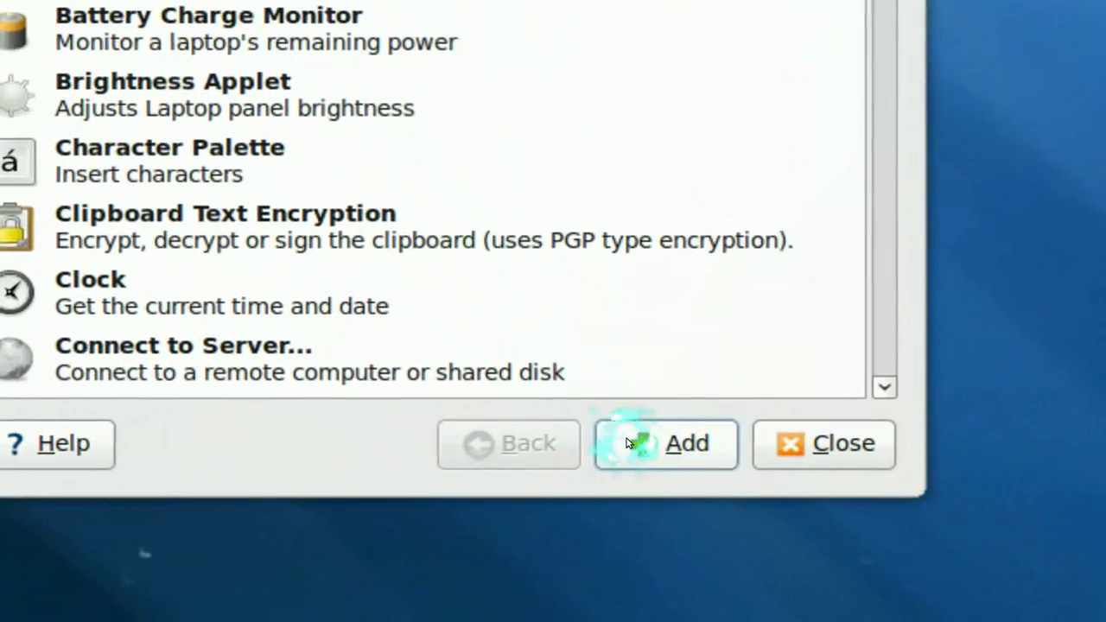
{"action": "left_click", "coordinate": [628, 443]}
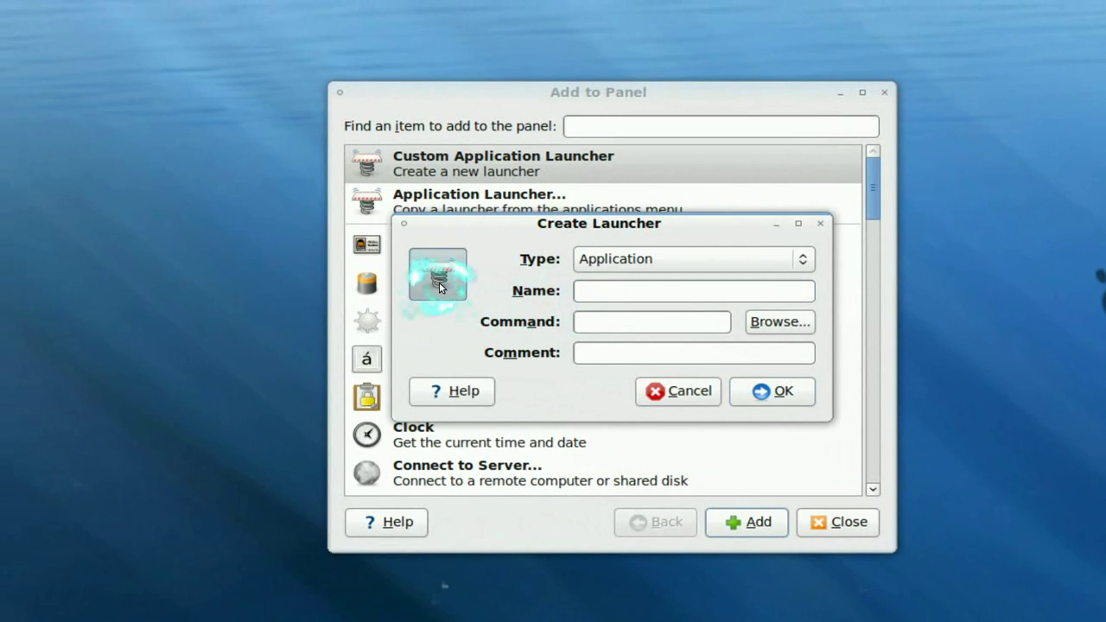
Set the new launcher's icon to gnome-eyes-applet.svg
{"action": "left_click", "coordinate": [354, 248]}
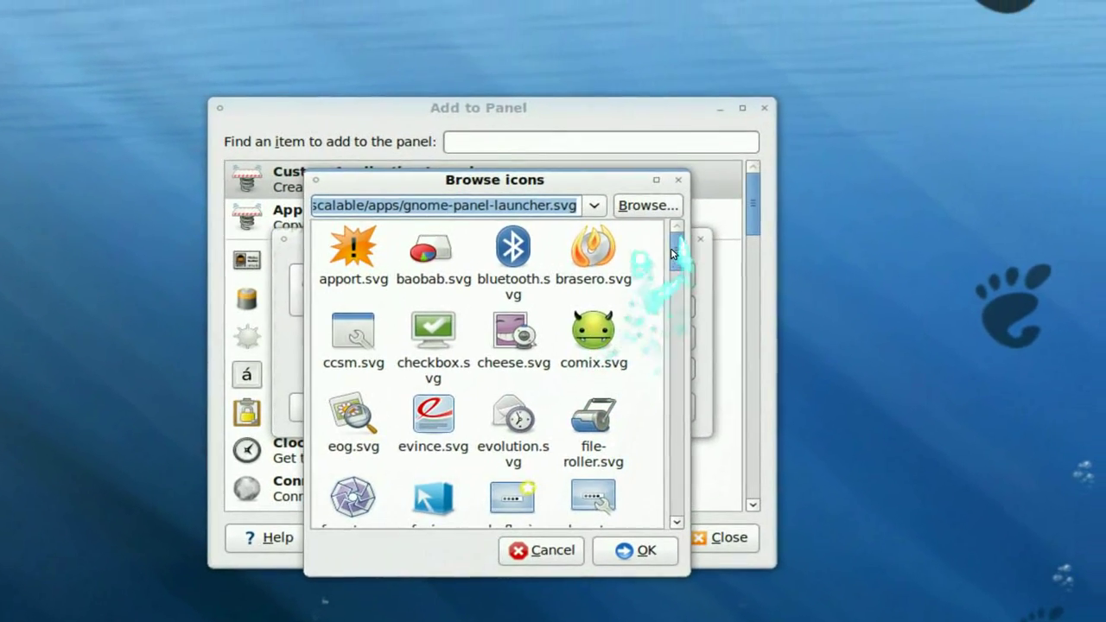
{"action": "left_click_drag", "start_coordinate": [673, 253], "coordinate": [677, 319]}
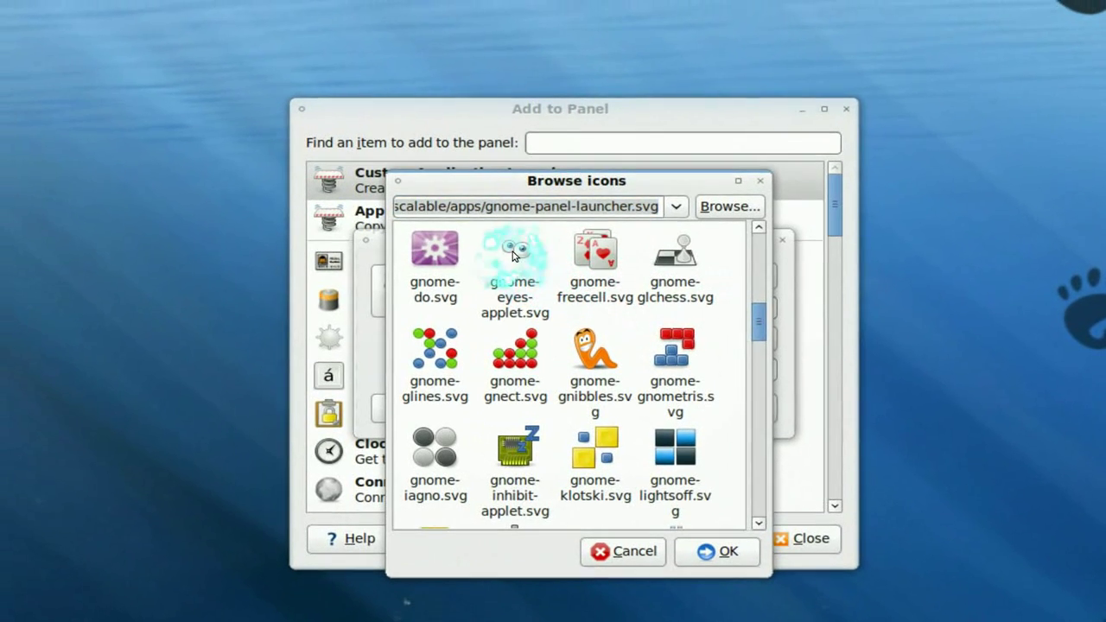
{"action": "left_click", "coordinate": [435, 231]}
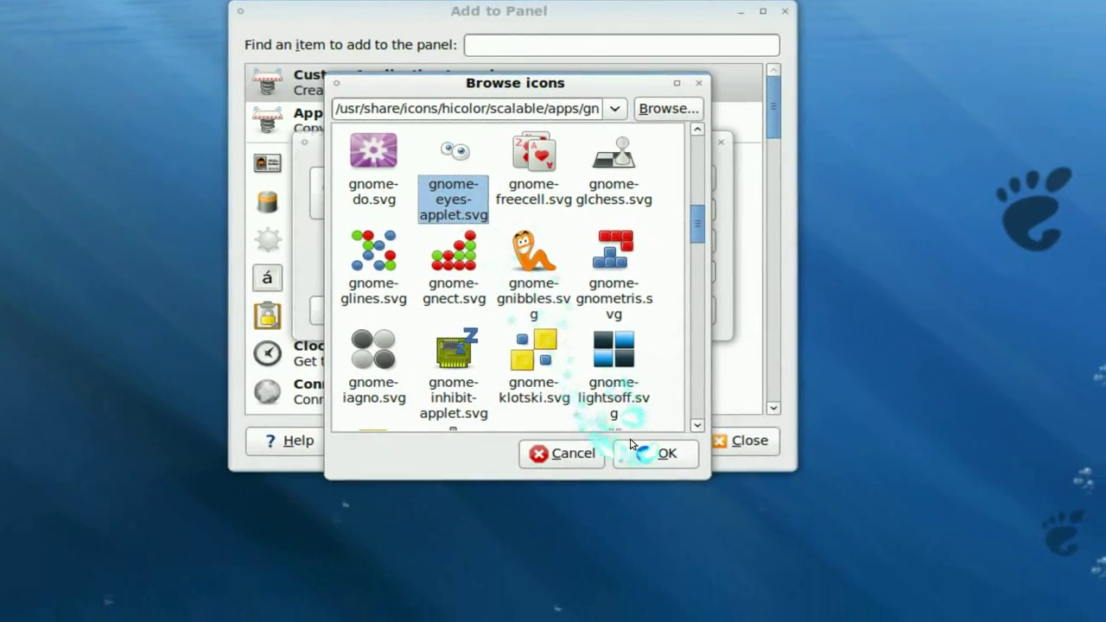
{"action": "left_click", "coordinate": [717, 551]}
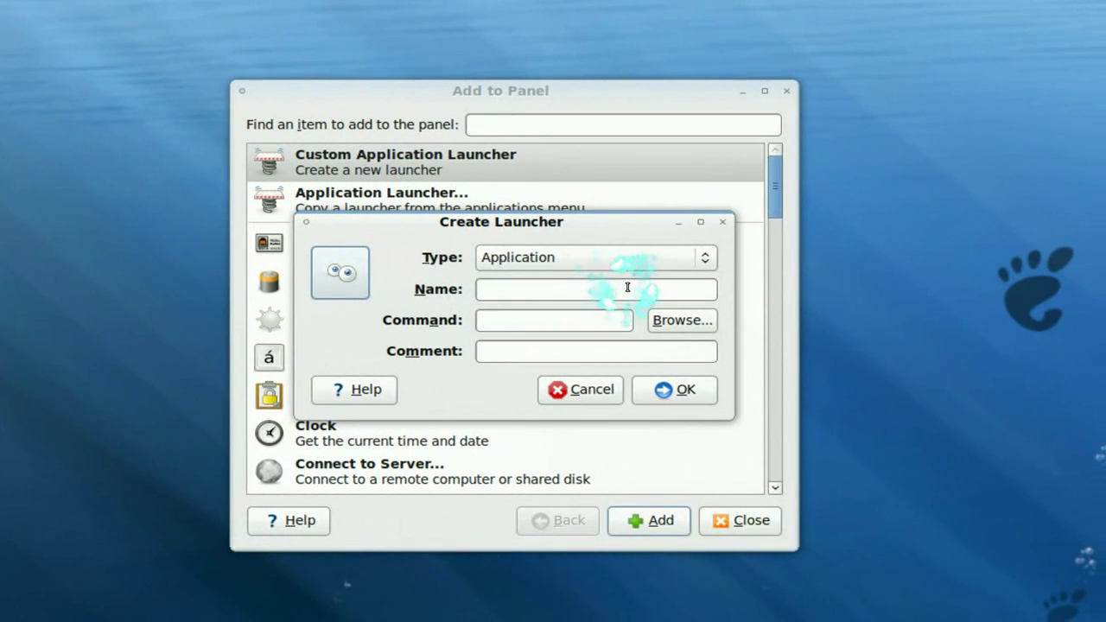
{"action": "left_click", "coordinate": [627, 287]}
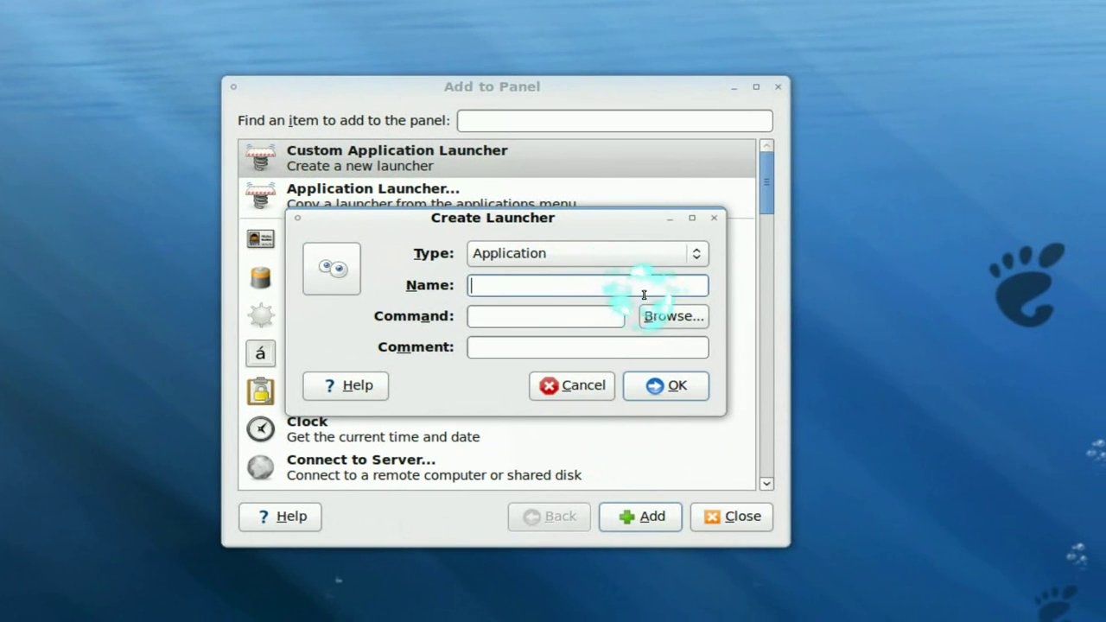
Name the launcher 'Wiimote' with a sudo wminput -w -c command using the wminput-elisa key file
{"action": "type", "text": "Wiimote"}
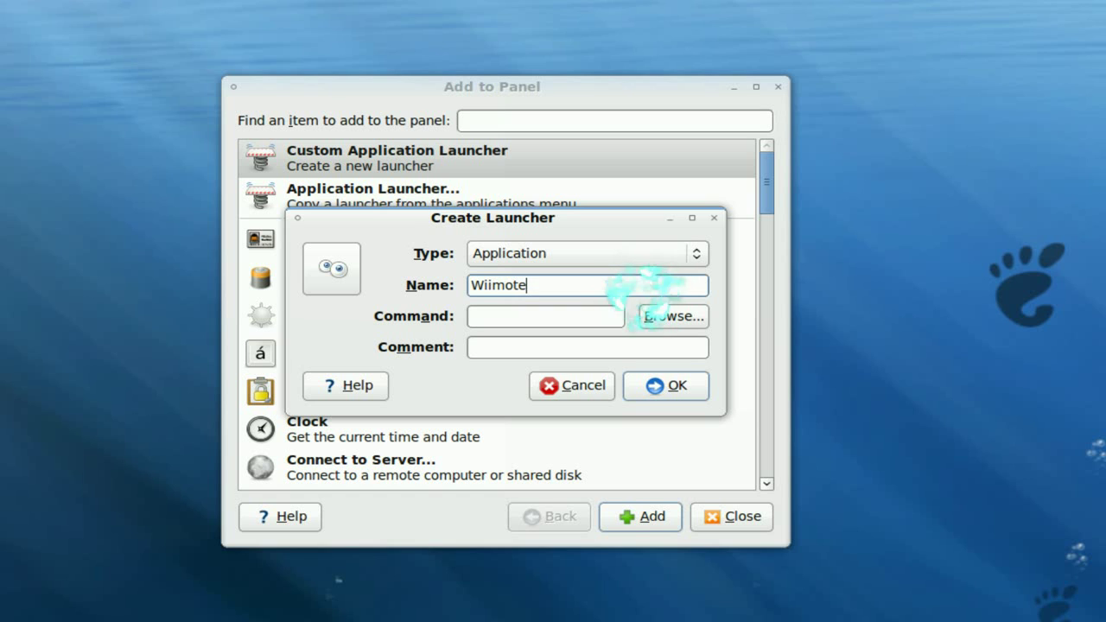
{"action": "left_click", "coordinate": [593, 312]}
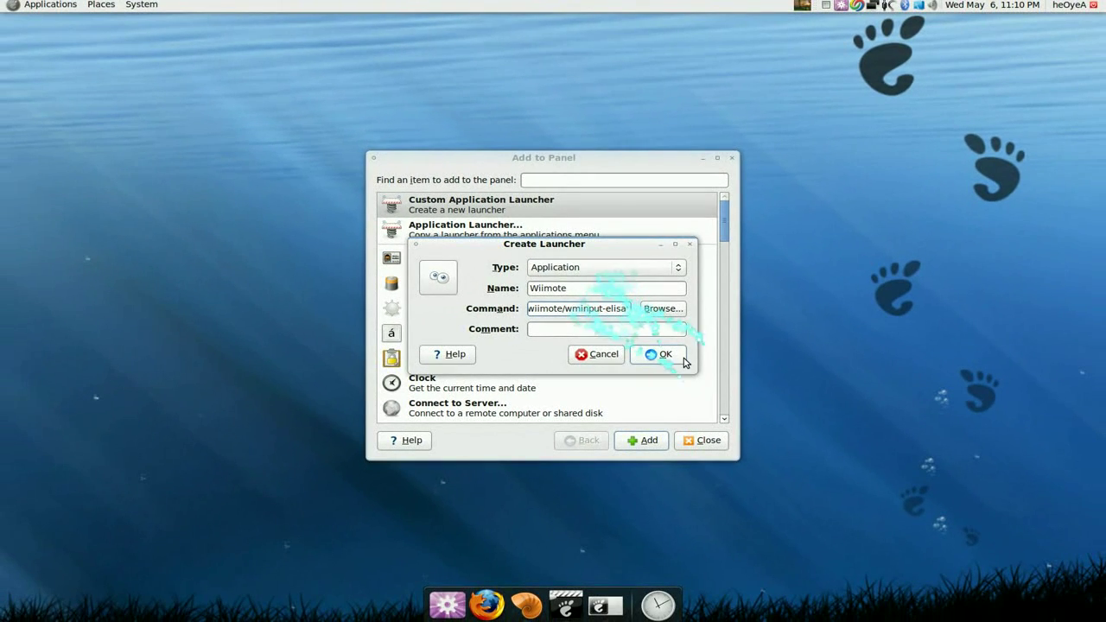
{"action": "left_click_drag", "start_coordinate": [690, 364], "coordinate": [1023, 370]}
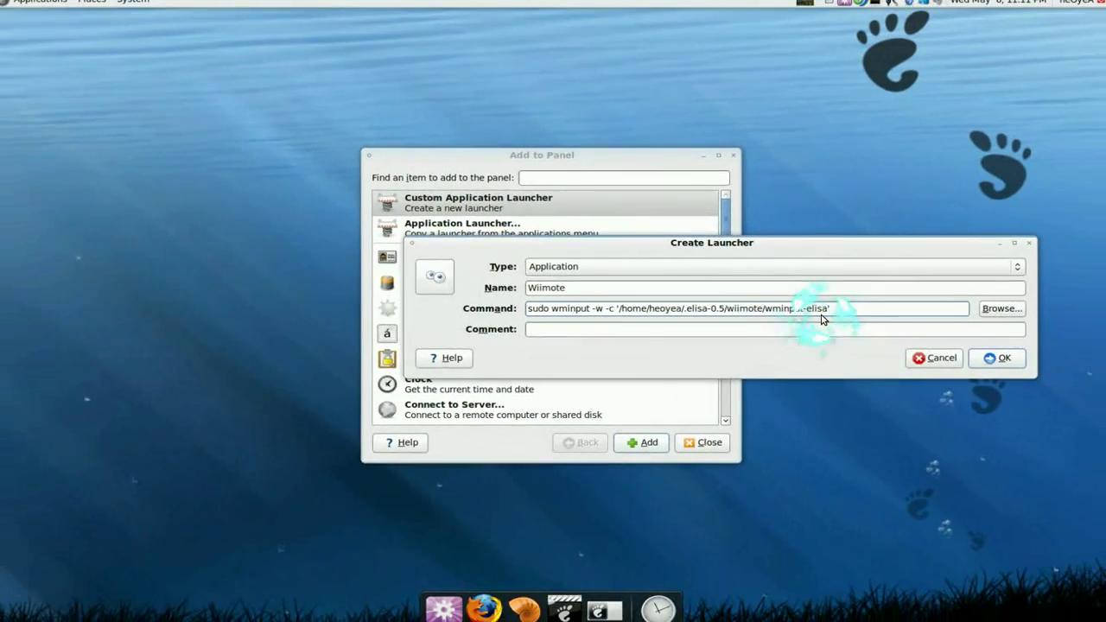
Check the wminput-elisa key mappings in gedit from the wiimote folder, then close both windows
{"action": "left_click", "coordinate": [526, 603]}
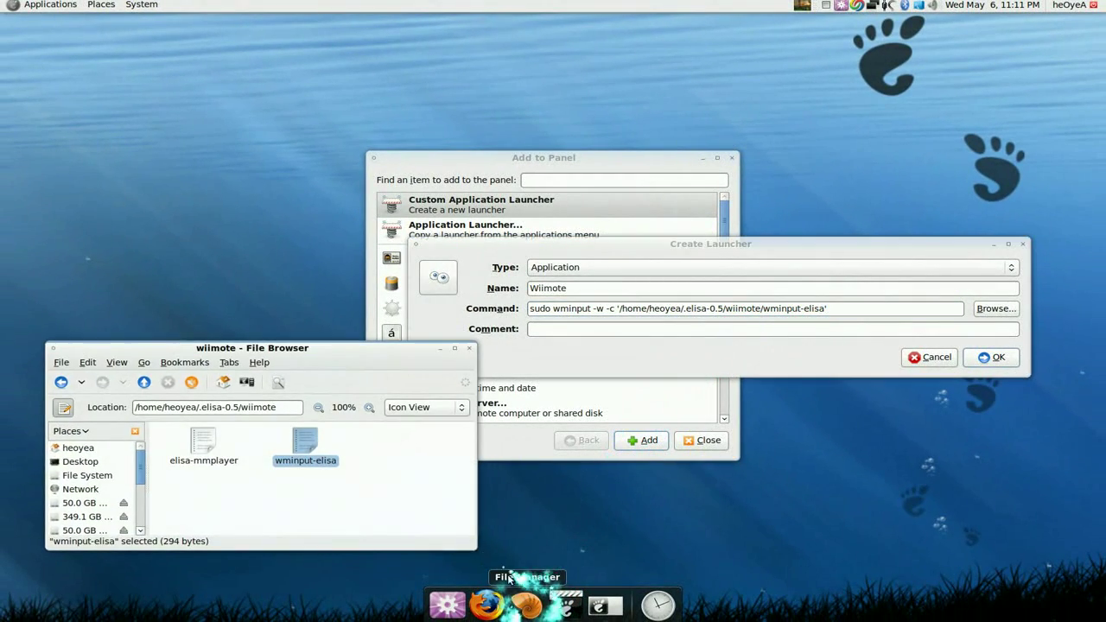
{"action": "left_click", "coordinate": [259, 489]}
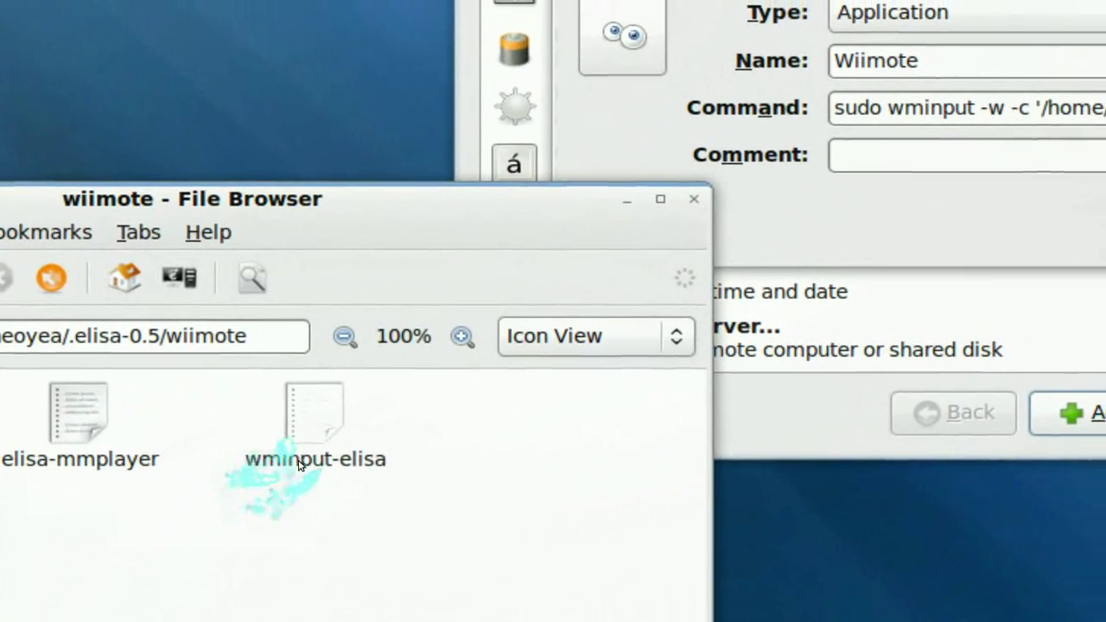
{"action": "left_click", "coordinate": [297, 461]}
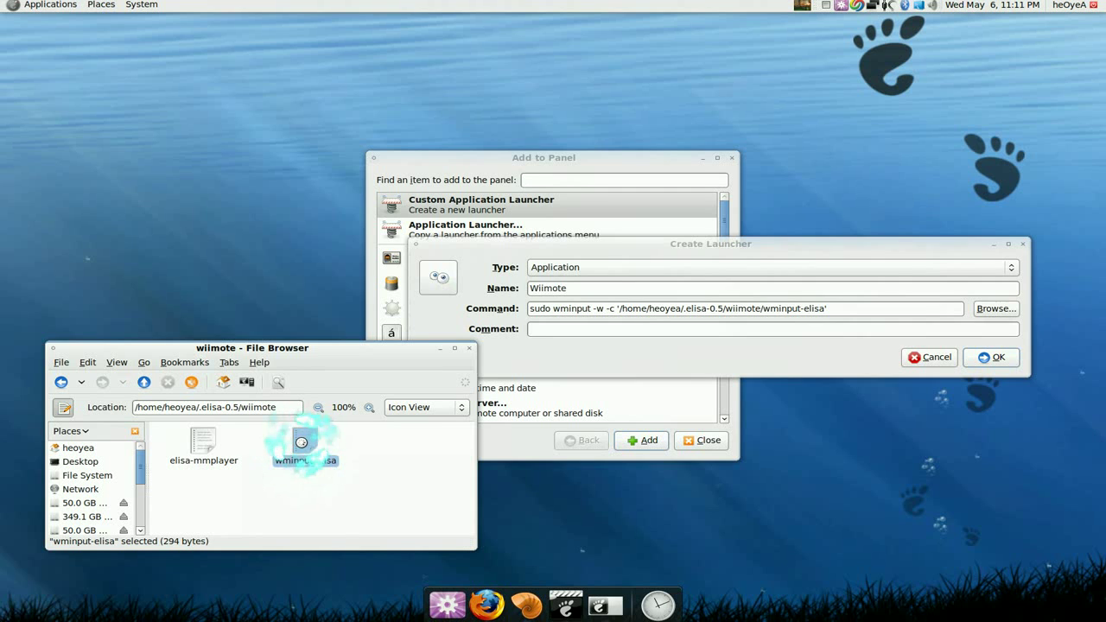
{"action": "double_click", "coordinate": [302, 442]}
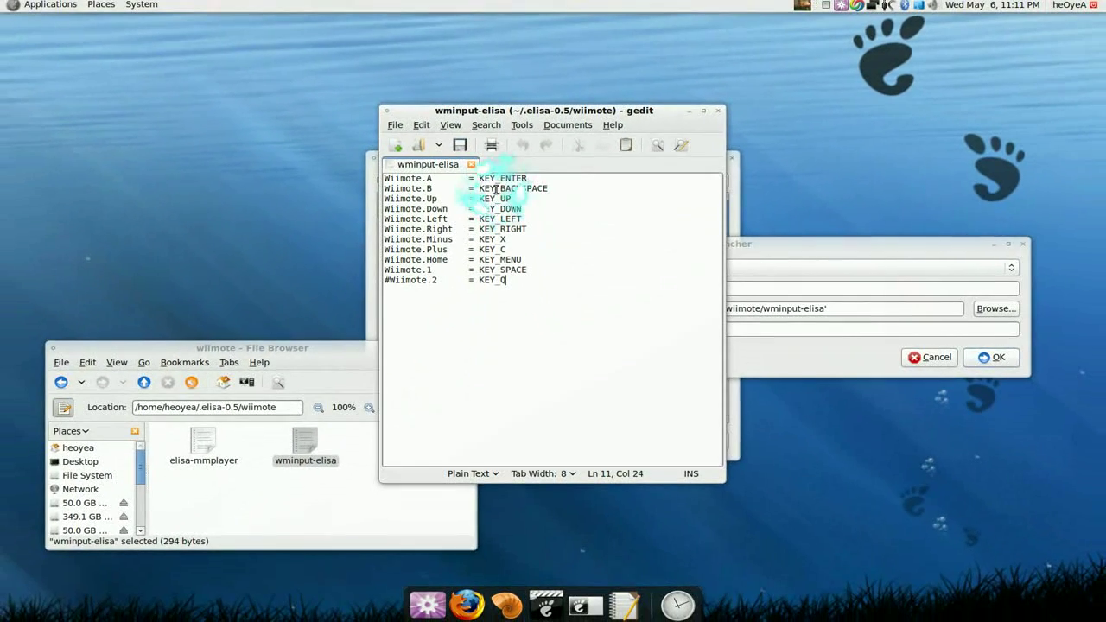
{"action": "left_click", "coordinate": [718, 111]}
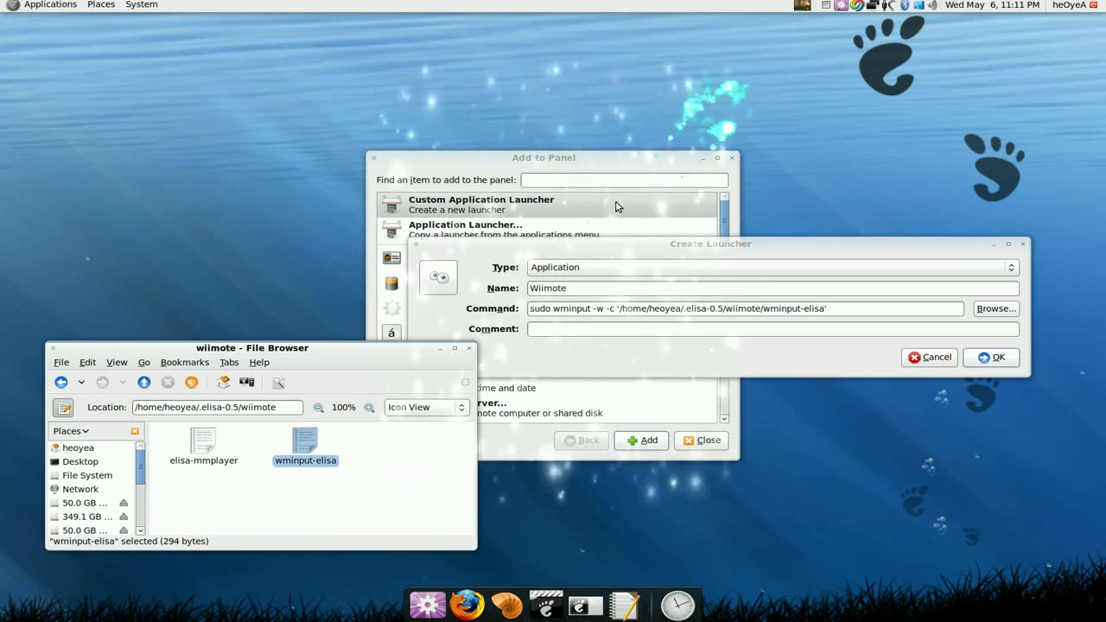
{"action": "left_click", "coordinate": [445, 348]}
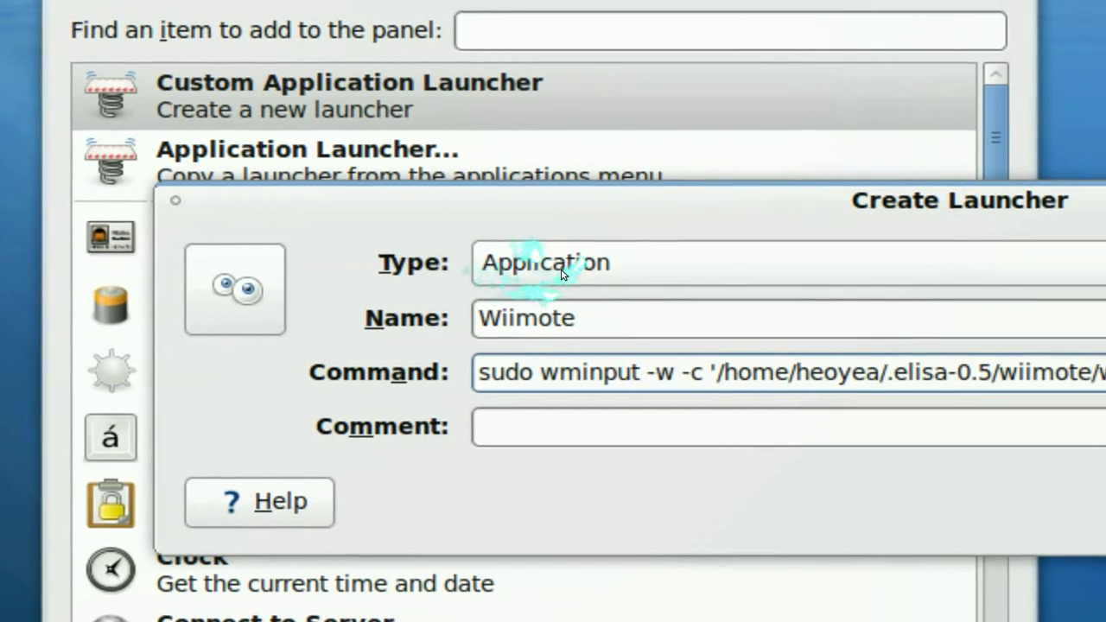
Set the Wiimote launcher's type to Application in Terminal and confirm it
{"action": "left_click", "coordinate": [560, 273]}
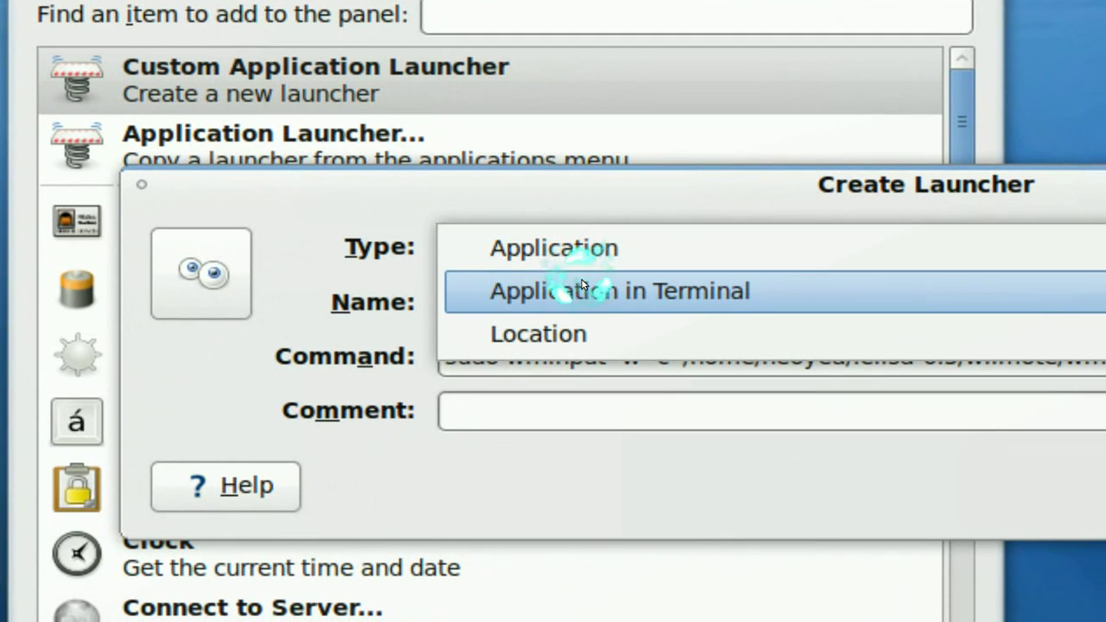
{"action": "left_click", "coordinate": [582, 288]}
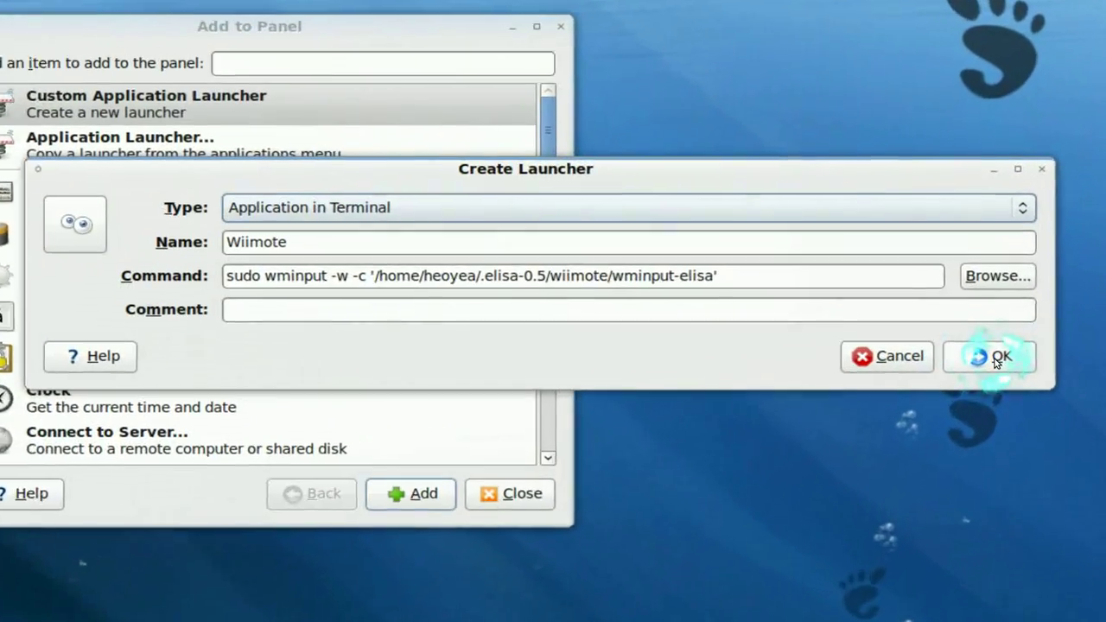
{"action": "left_click", "coordinate": [996, 359]}
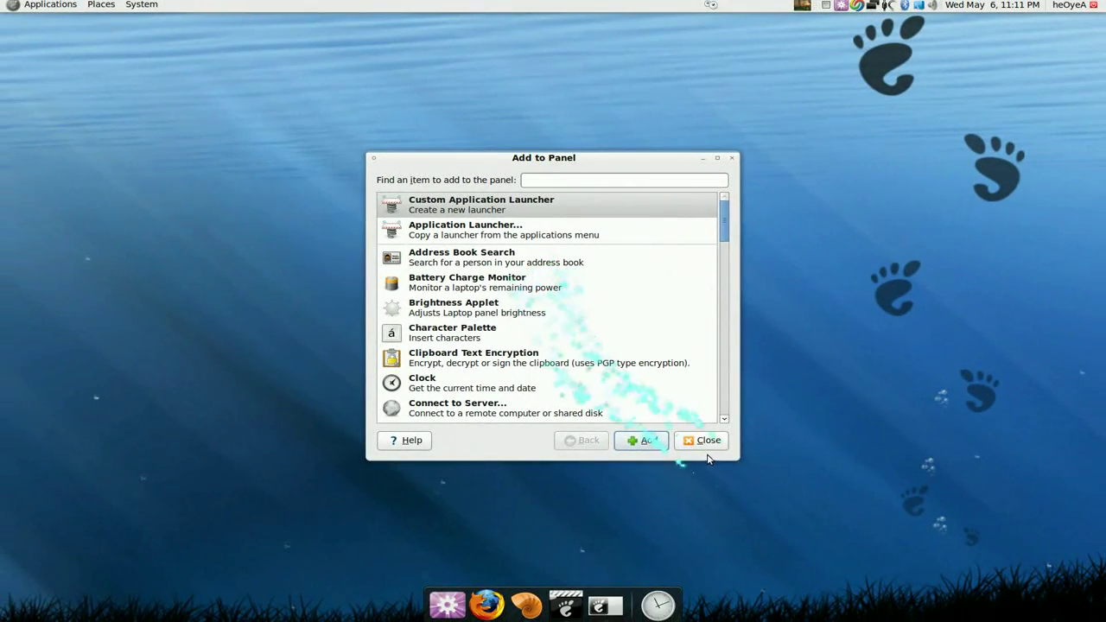
Close Add to Panel, run the Wiimote launcher, and dock its wminput terminal with AllTray
{"action": "left_click", "coordinate": [707, 446]}
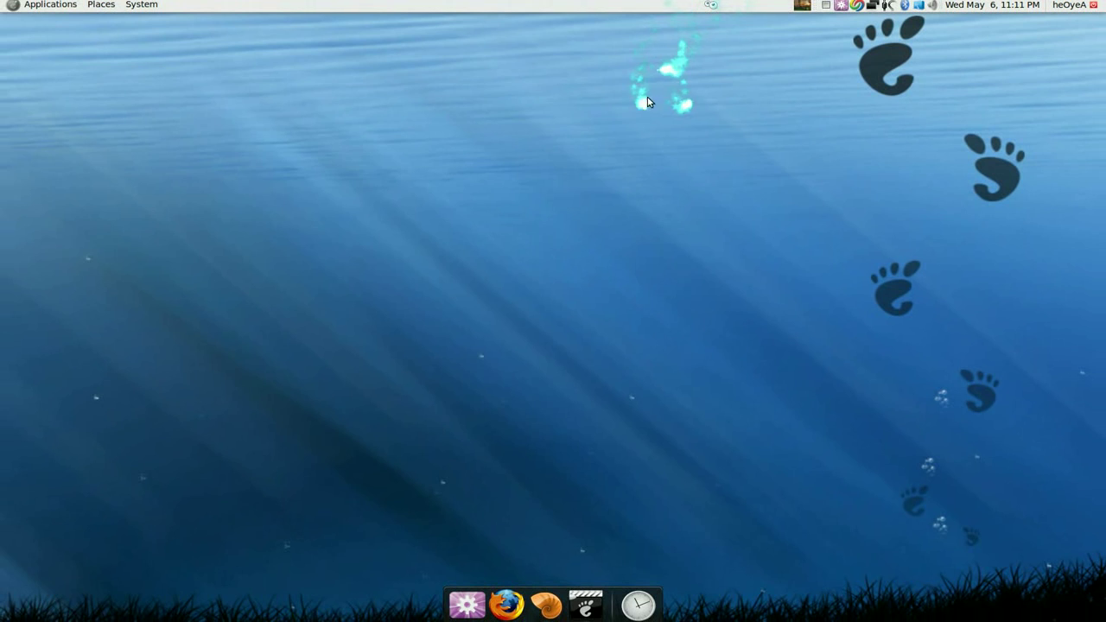
{"action": "left_click", "coordinate": [710, 6]}
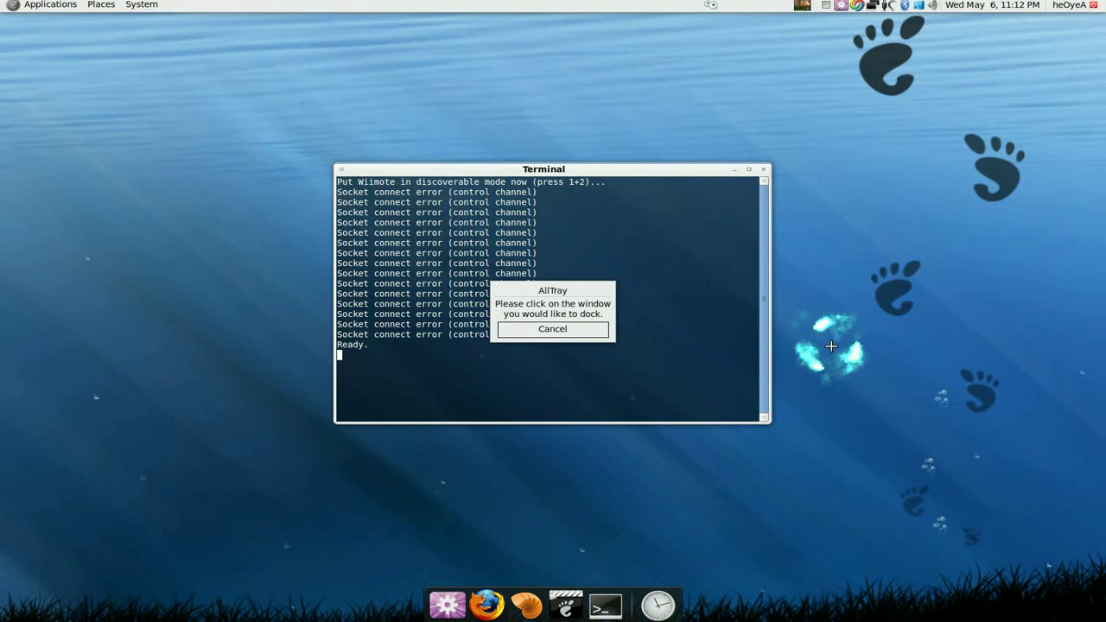
{"action": "left_click", "coordinate": [711, 265]}
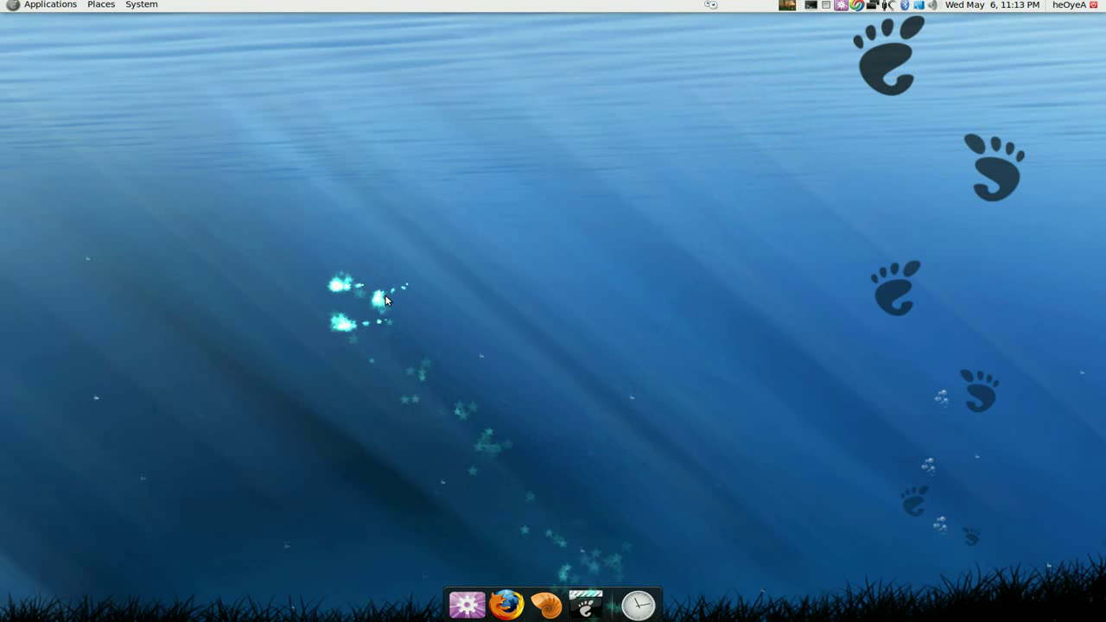
Launch Terminal via GNOME Do, recall 'gksudo killall wminput', and minimize the window
{"action": "key", "text": "super+space"}
{"action": "type", "text": "ter"}
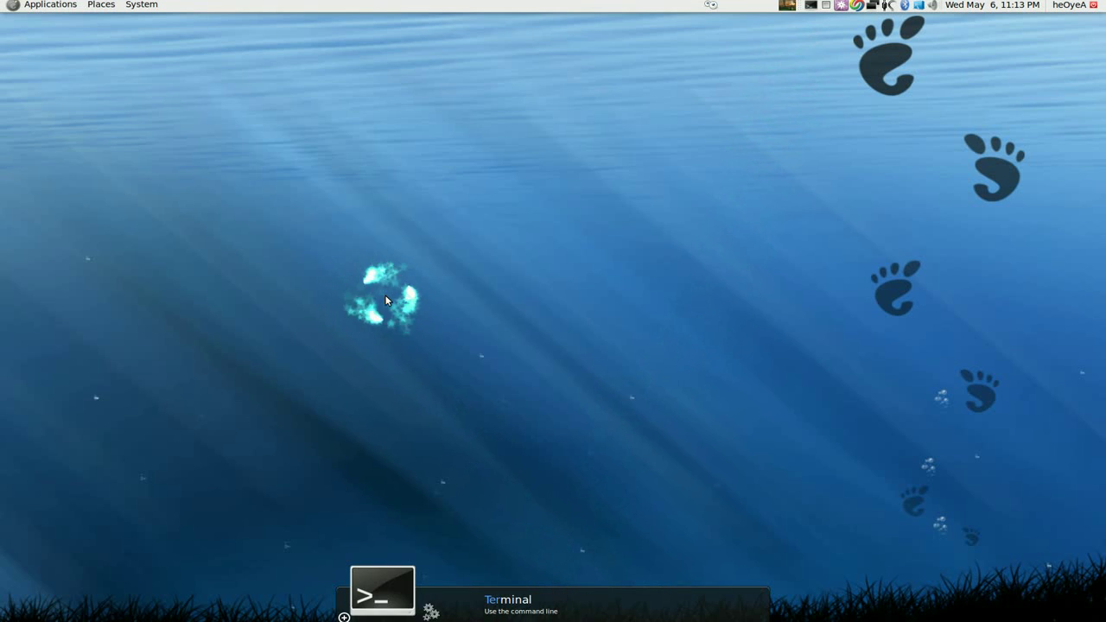
{"action": "key", "text": "Return"}
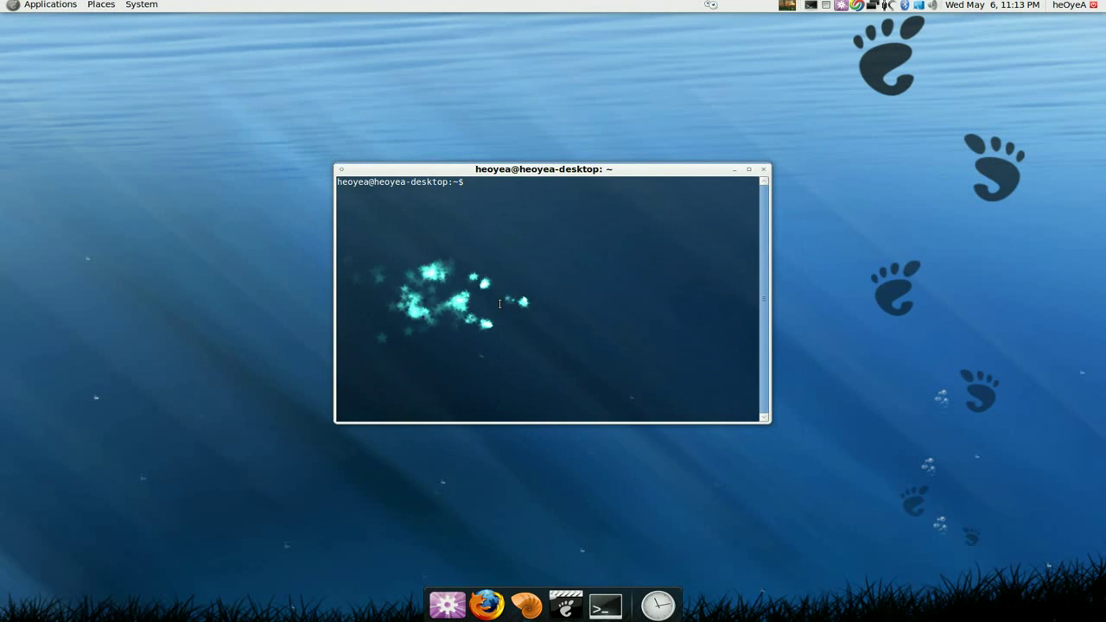
{"action": "key", "text": "Up"}
{"action": "key", "text": "Up"}
{"action": "key", "text": "Up"}
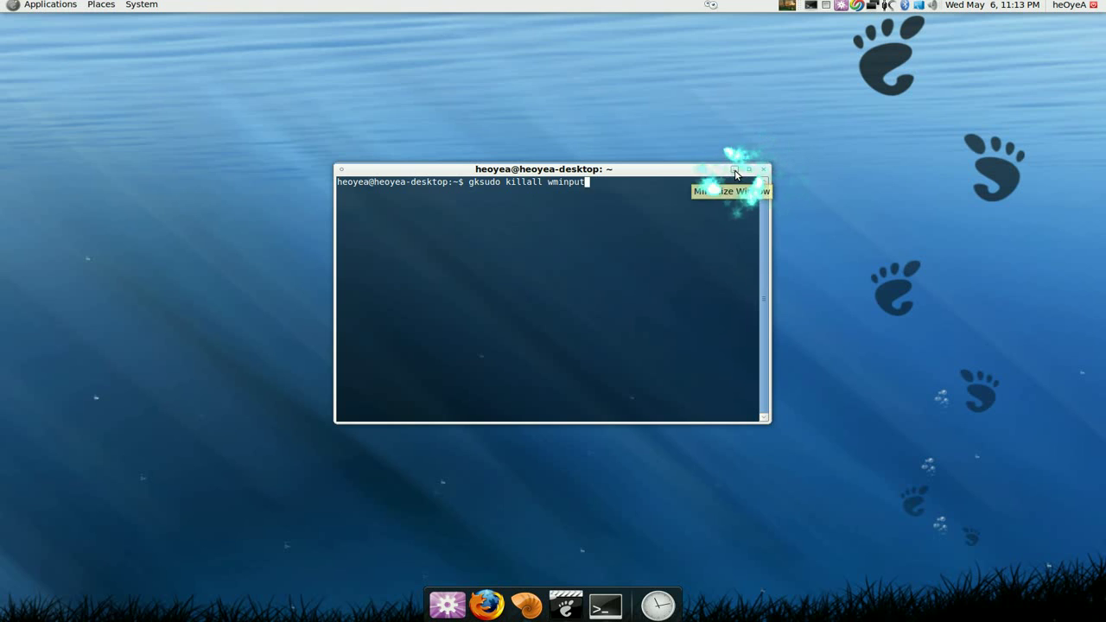
{"action": "left_click", "coordinate": [763, 170]}
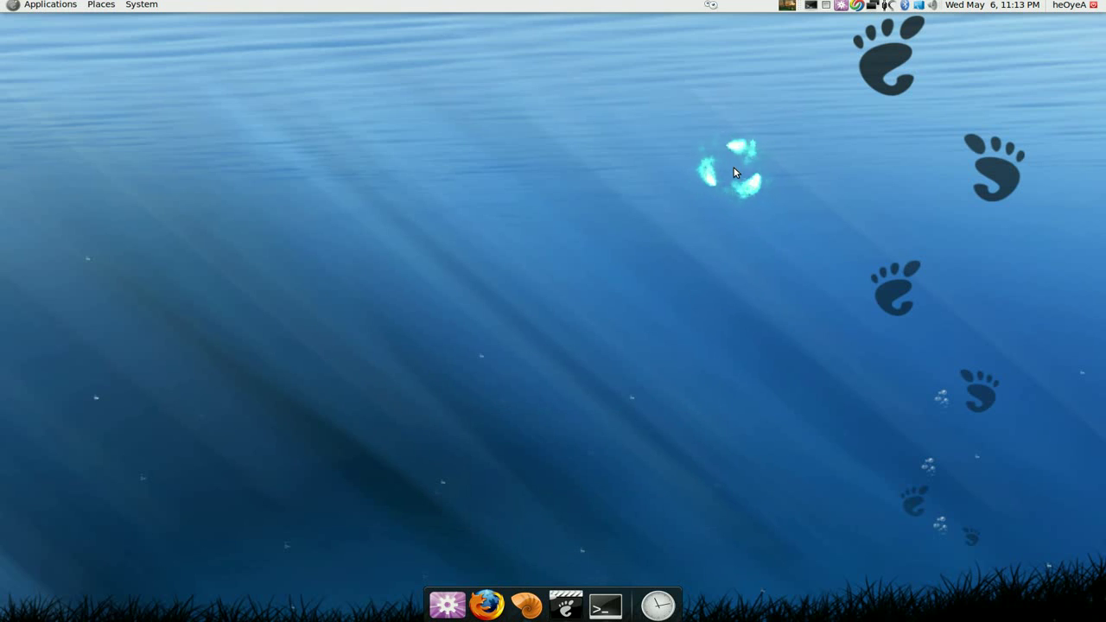